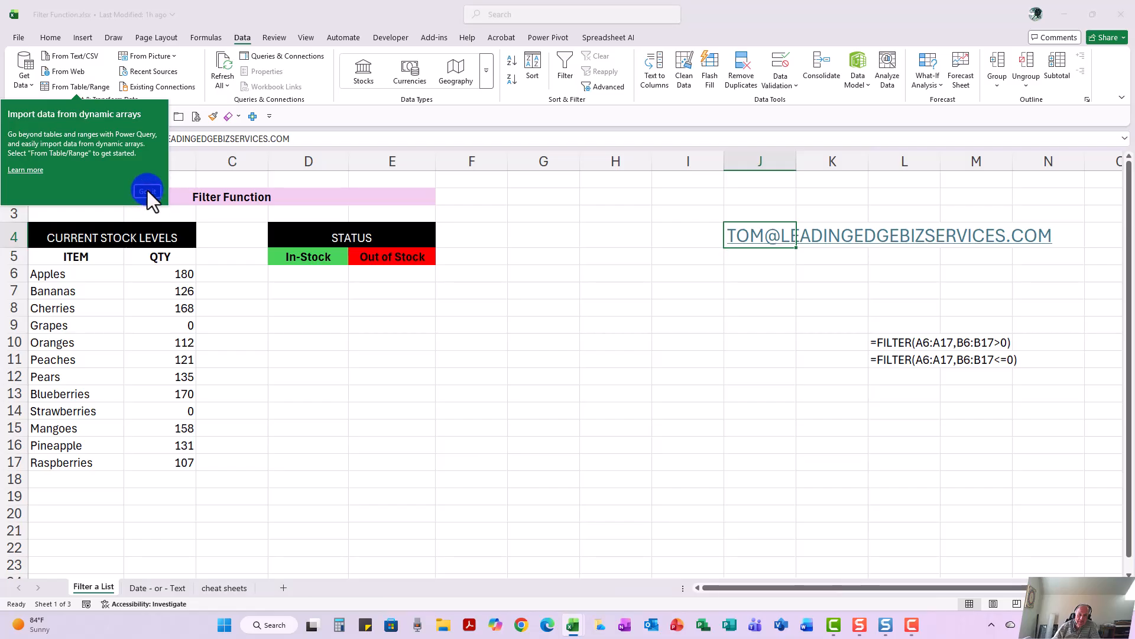
# Step: Enter =FILTER(A6:A17,B6:B17>0) in D6 to list the in-stock items under In-Stock
pyautogui.click(146, 190)
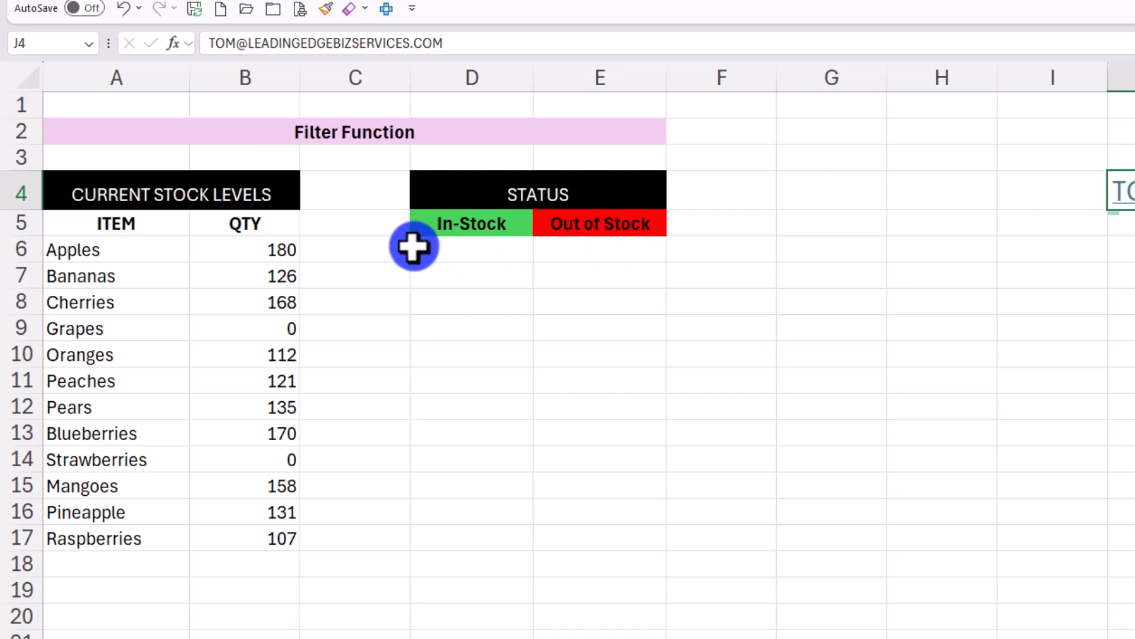
pyautogui.click(444, 244)
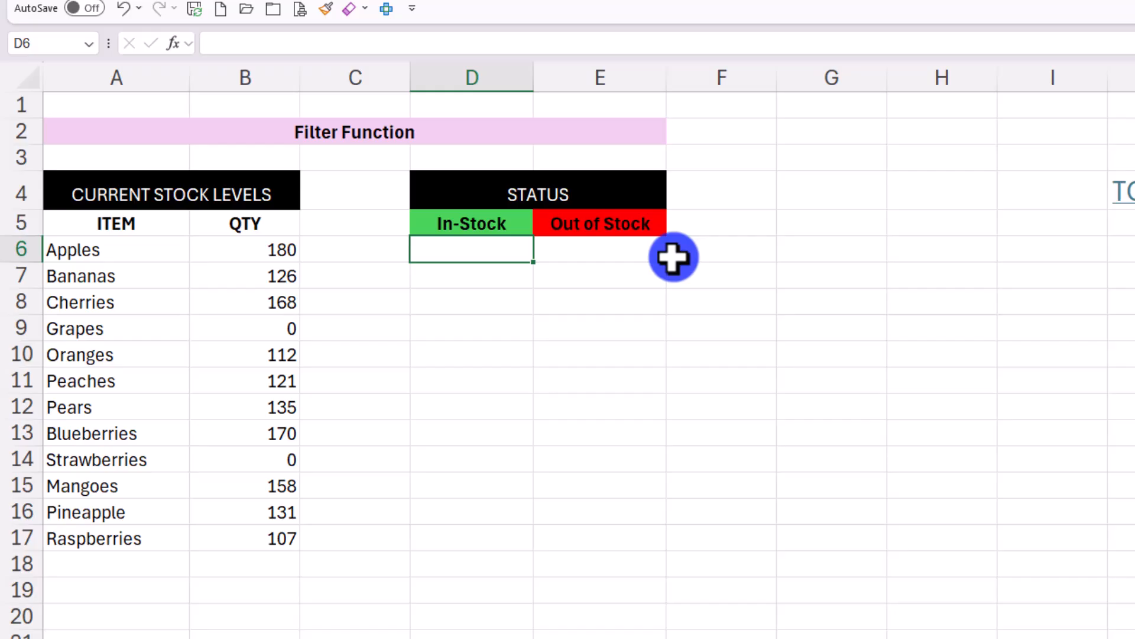
pyautogui.write('FILTER')
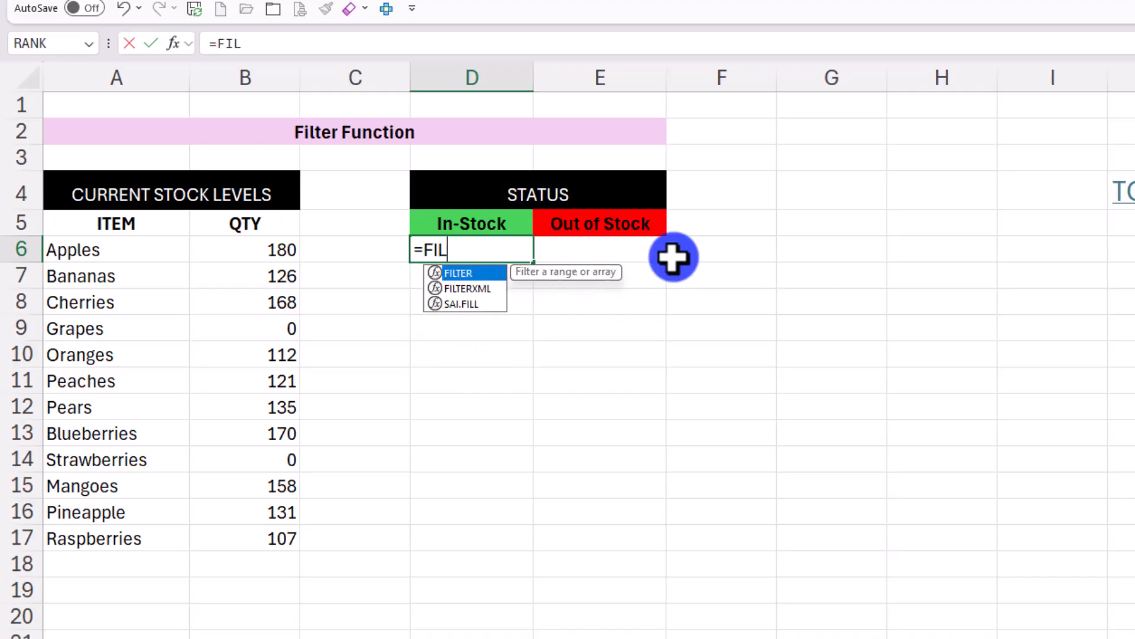
pyautogui.write('(')
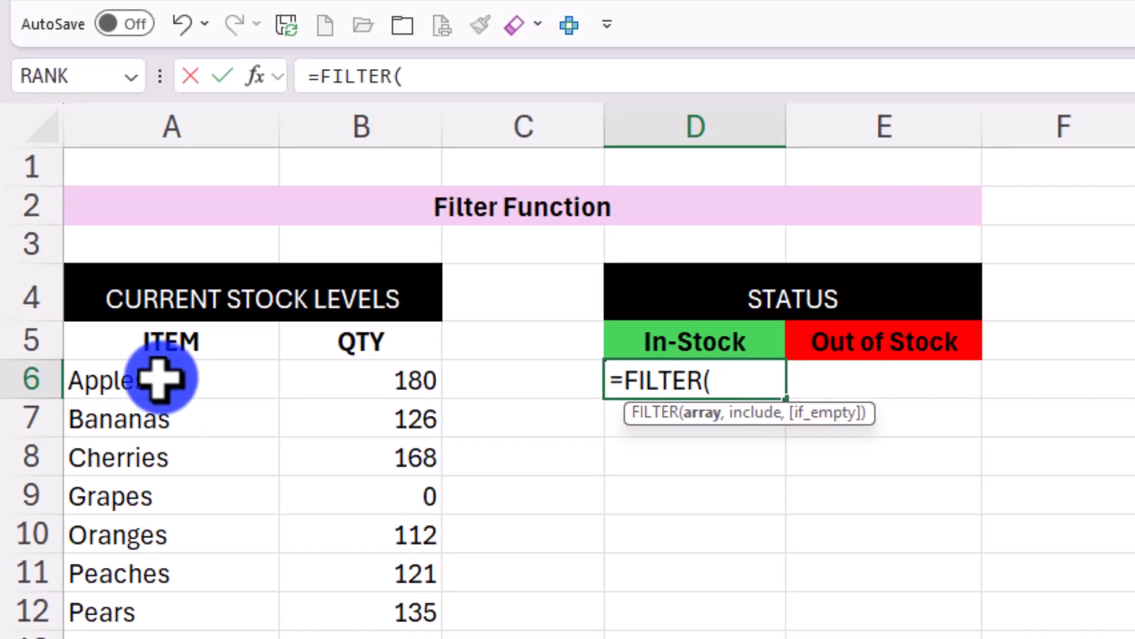
pyautogui.moveTo(171, 391); pyautogui.dragTo(99, 638)
pyautogui.moveTo(40, 465); pyautogui.dragTo(40, 464)
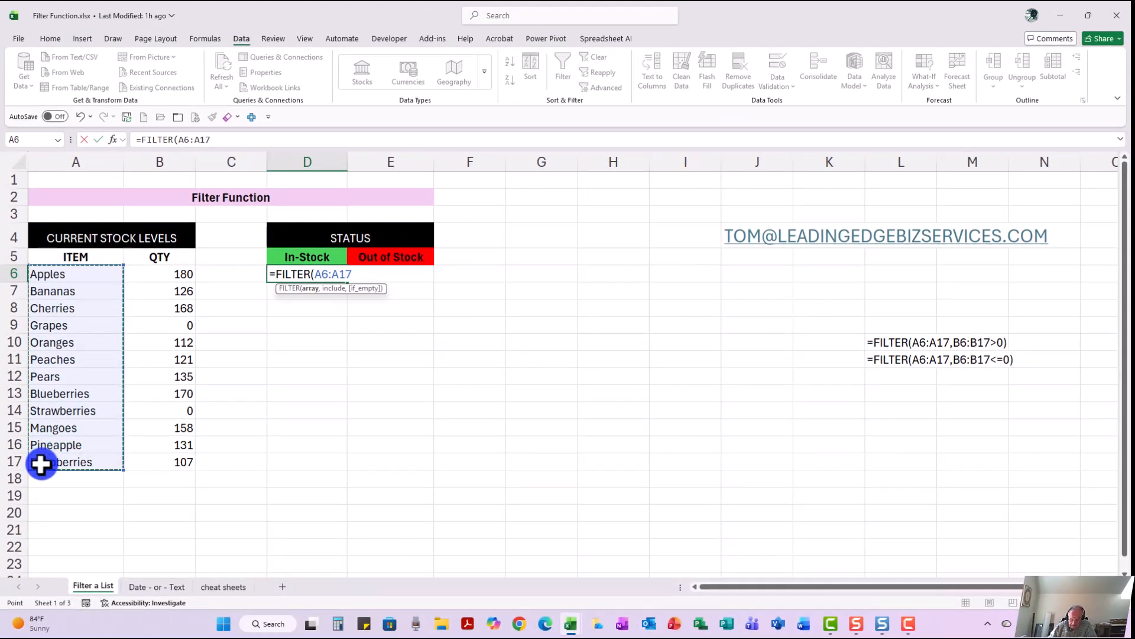
pyautogui.write(',')
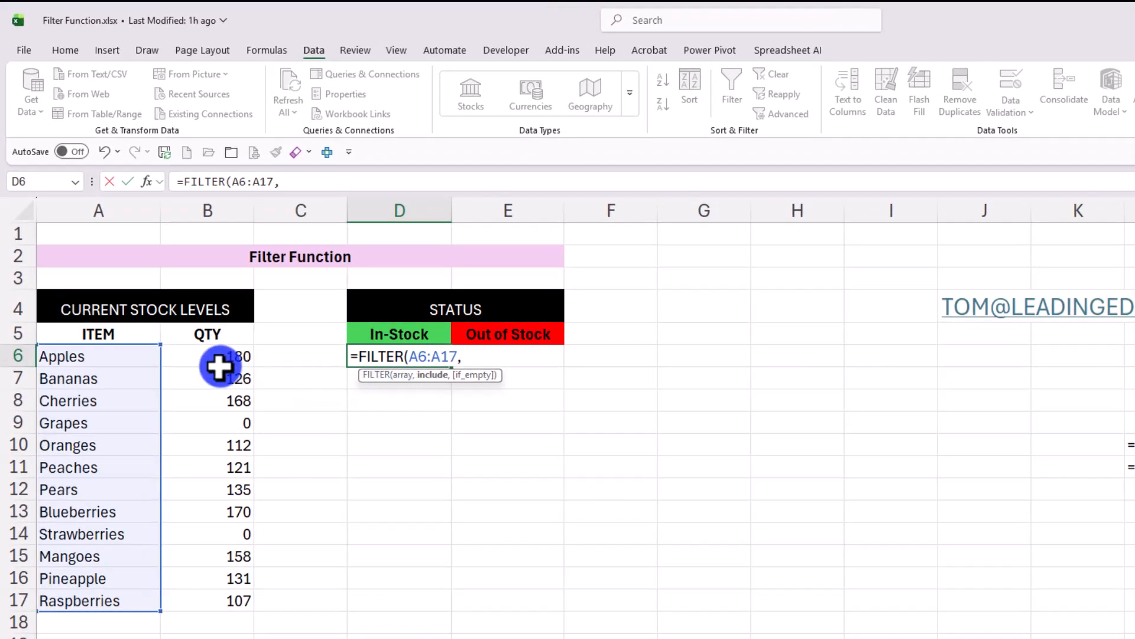
pyautogui.moveTo(217, 355); pyautogui.dragTo(220, 601)
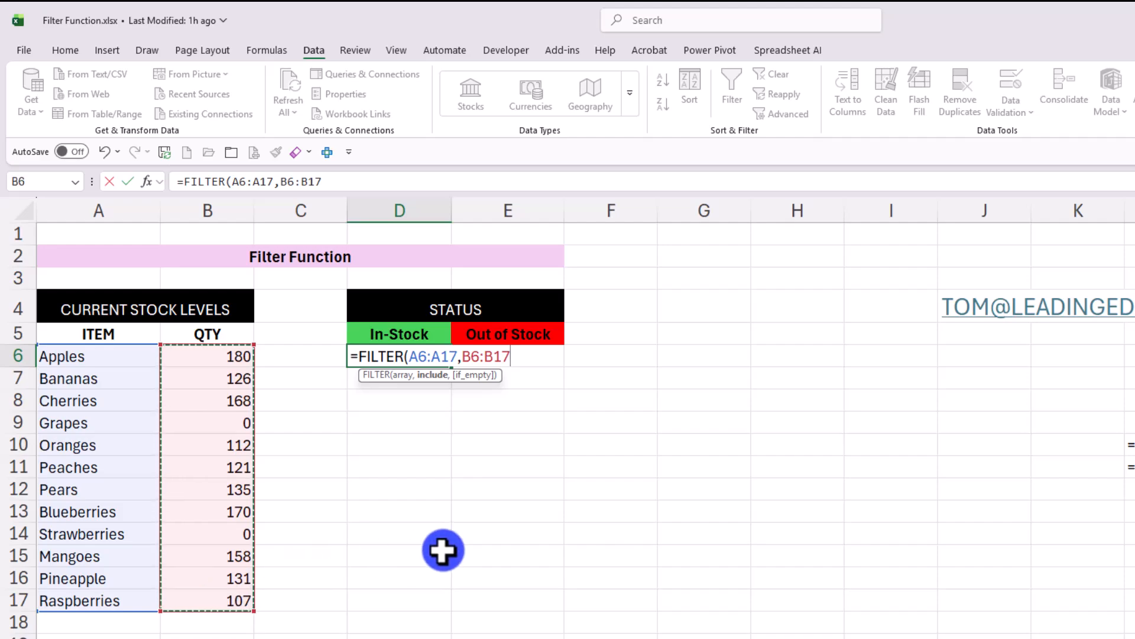
pyautogui.write('>0)')
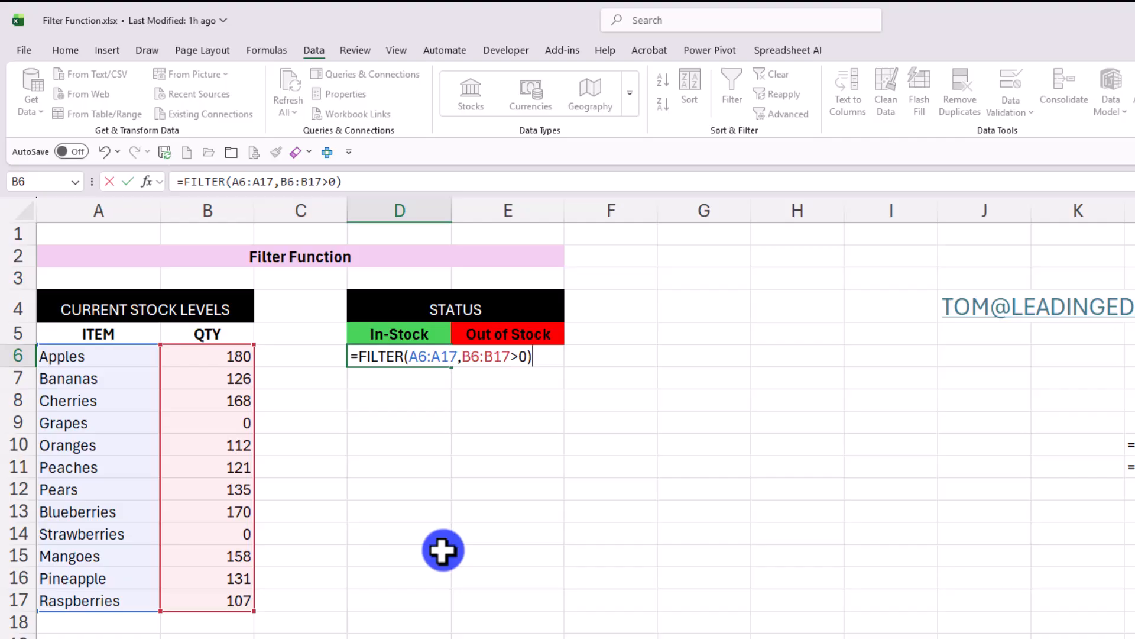
pyautogui.hotkey('ctrl', 'Return')
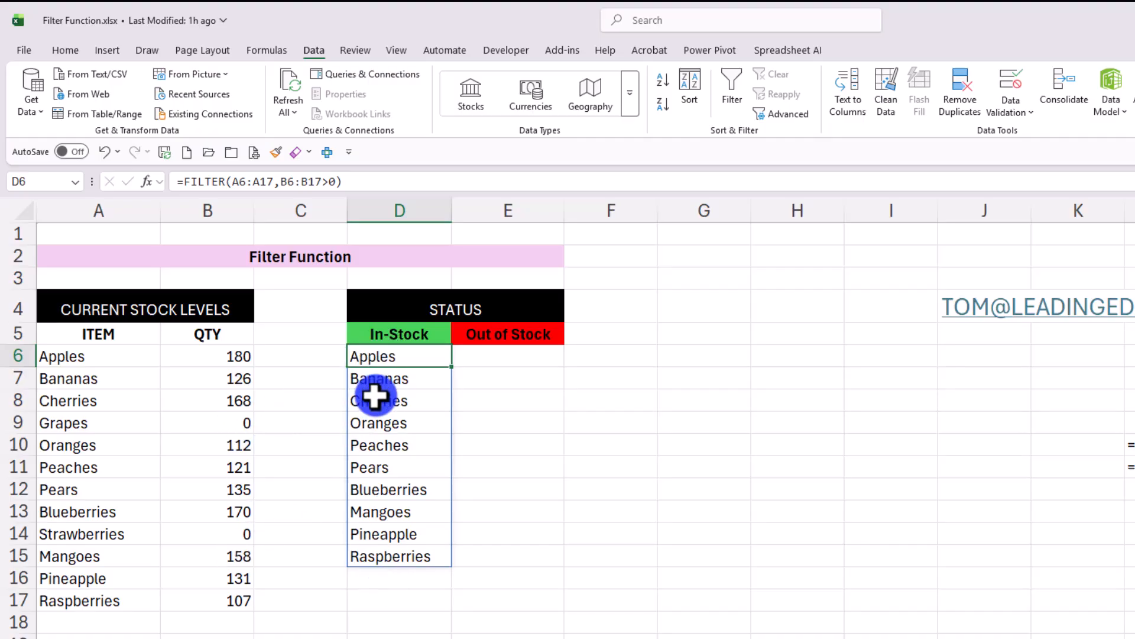
# Step: Enter =FILTER(A6:A17,B6:B17<=0) in E6 to list the items with no quantity under Out of Stock
pyautogui.click(506, 354)
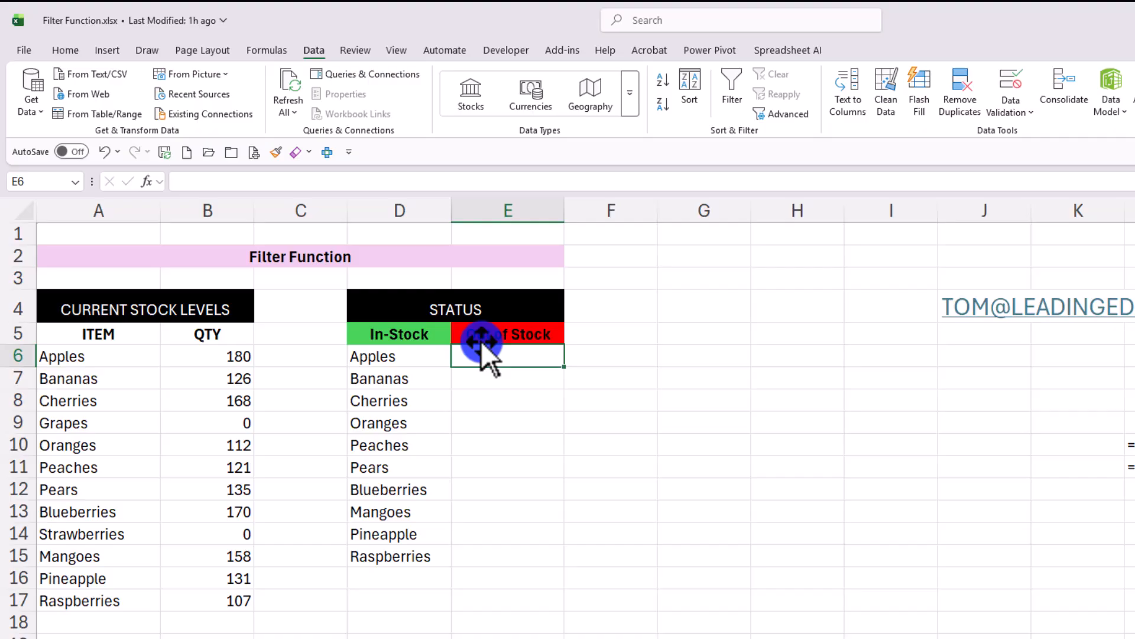
pyautogui.write('=F')
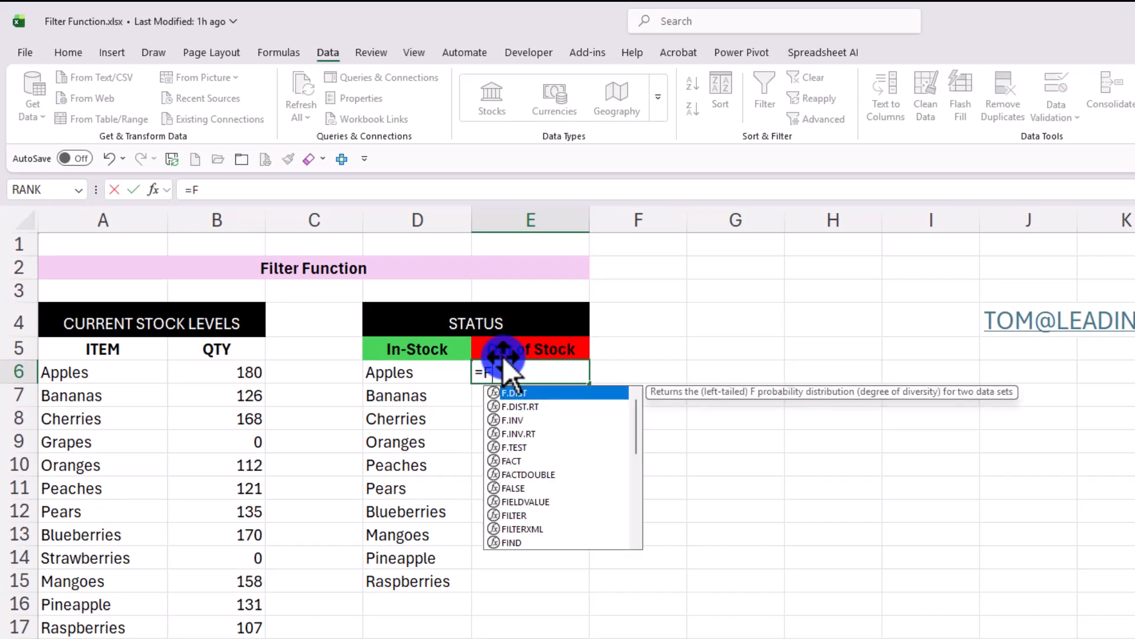
pyautogui.write('ILTER(')
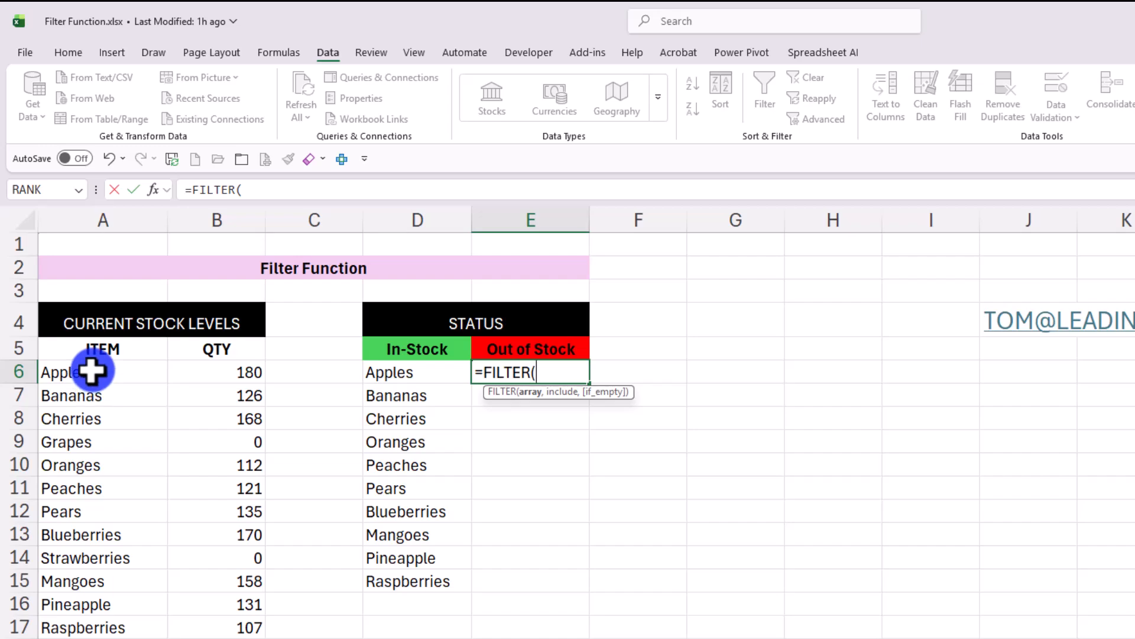
pyautogui.moveTo(92, 371); pyautogui.dragTo(58, 624)
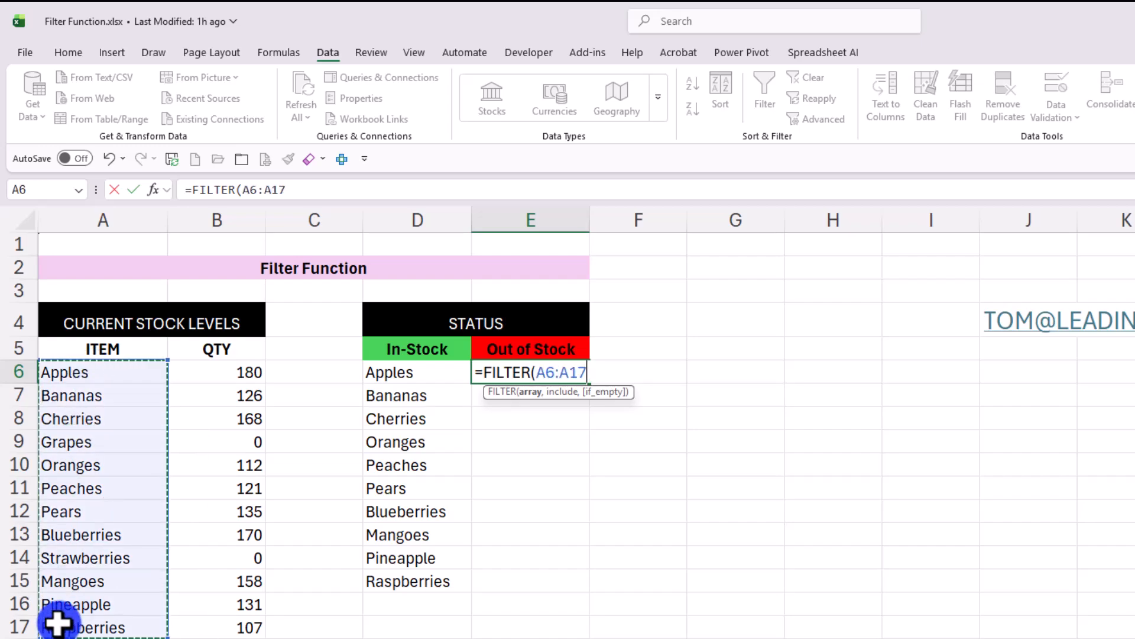
pyautogui.write(',')
pyautogui.click(221, 370)
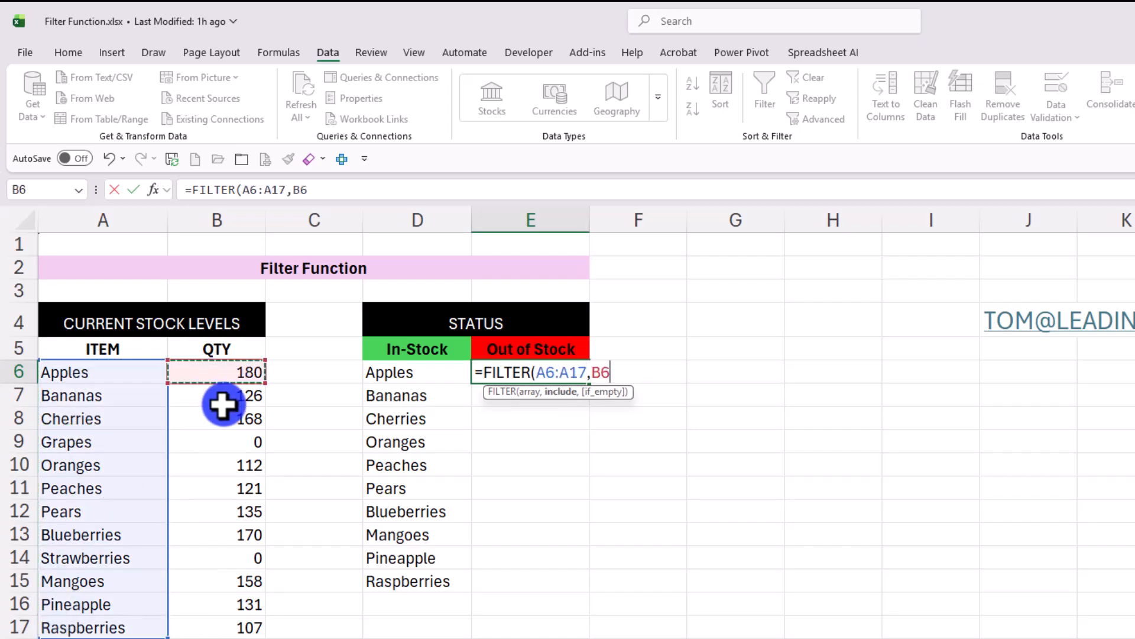
pyautogui.moveTo(222, 405); pyautogui.dragTo(217, 618)
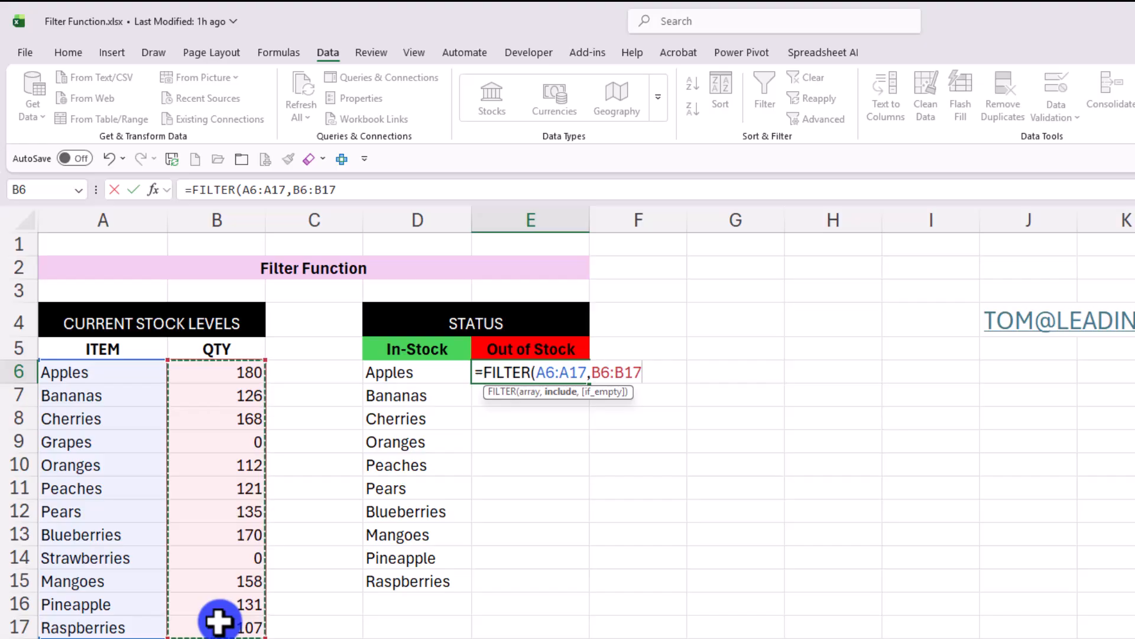
pyautogui.write('<=0')
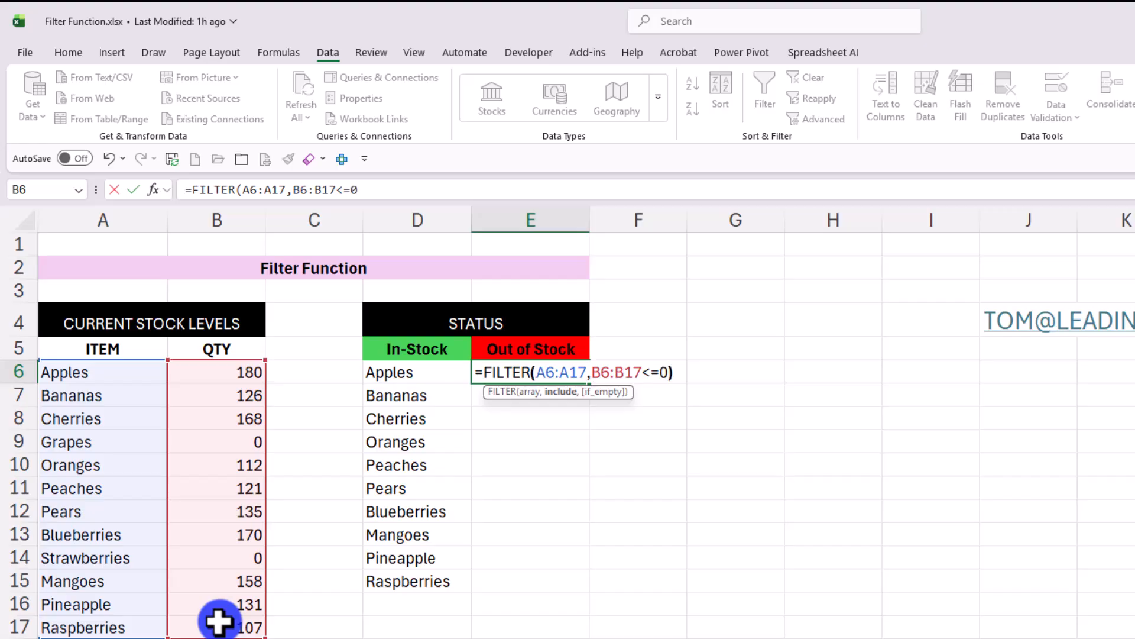
pyautogui.hotkey('ctrl', 'Return')
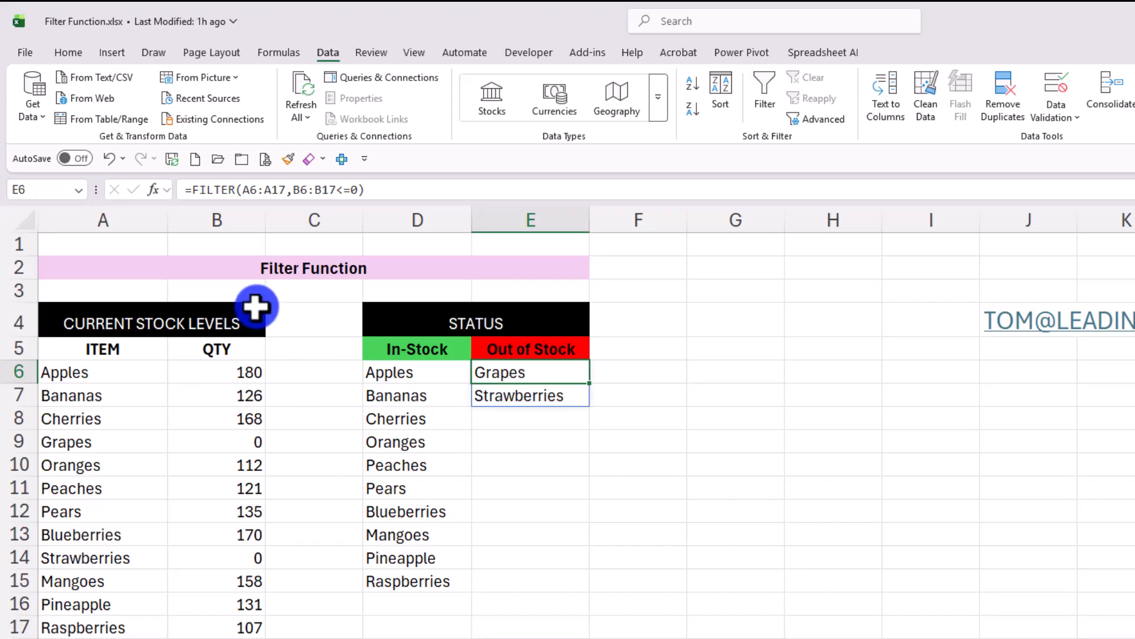
pyautogui.click(410, 266)
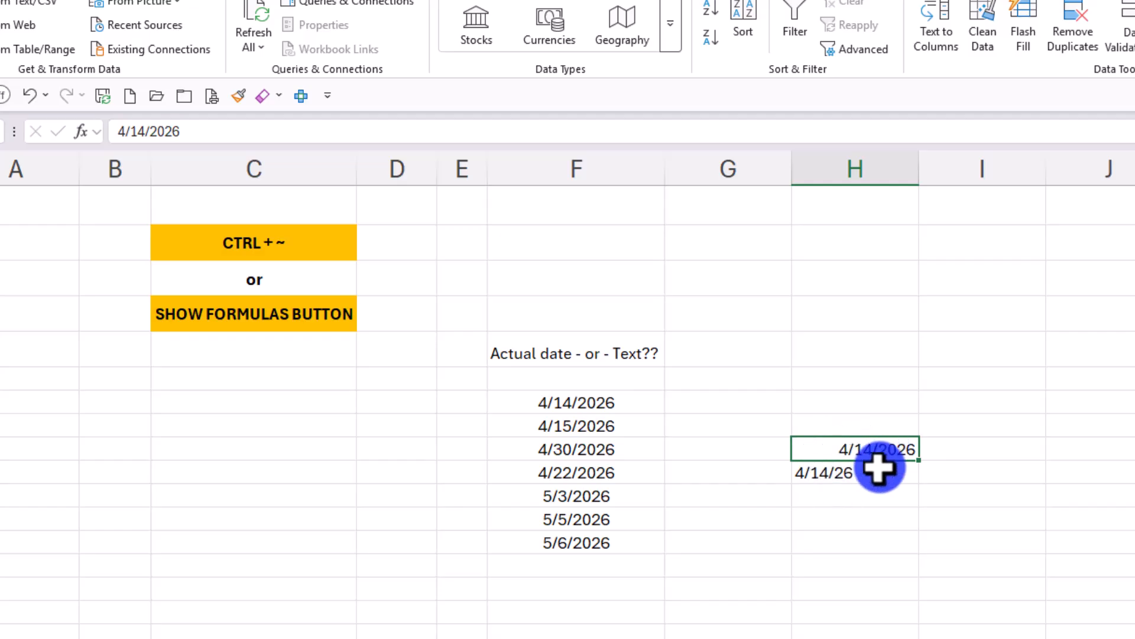
# Step: On the Date - or - Text sheet, show formulas to check which column F dates are real or text, and restore the normal display
pyautogui.click(837, 473)
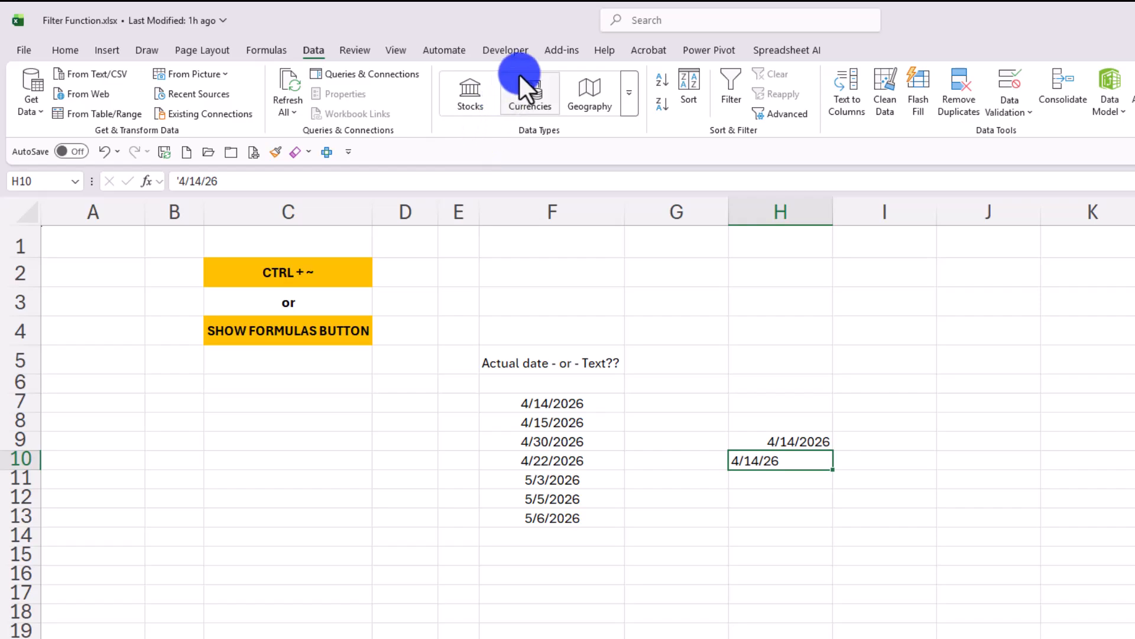
pyautogui.click(285, 51)
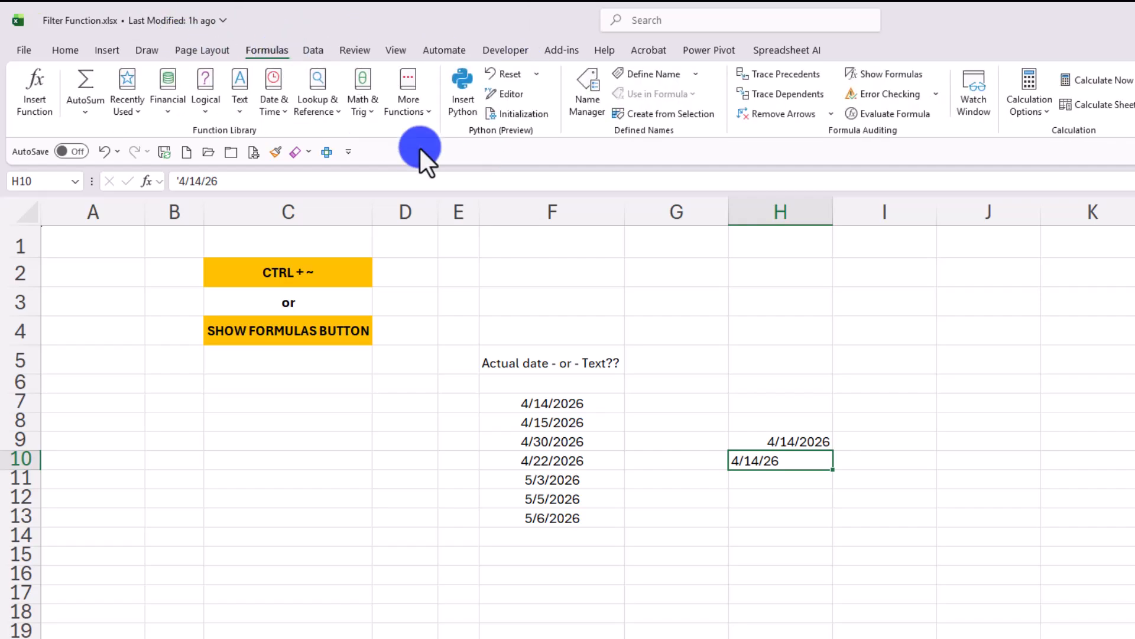
pyautogui.click(886, 73)
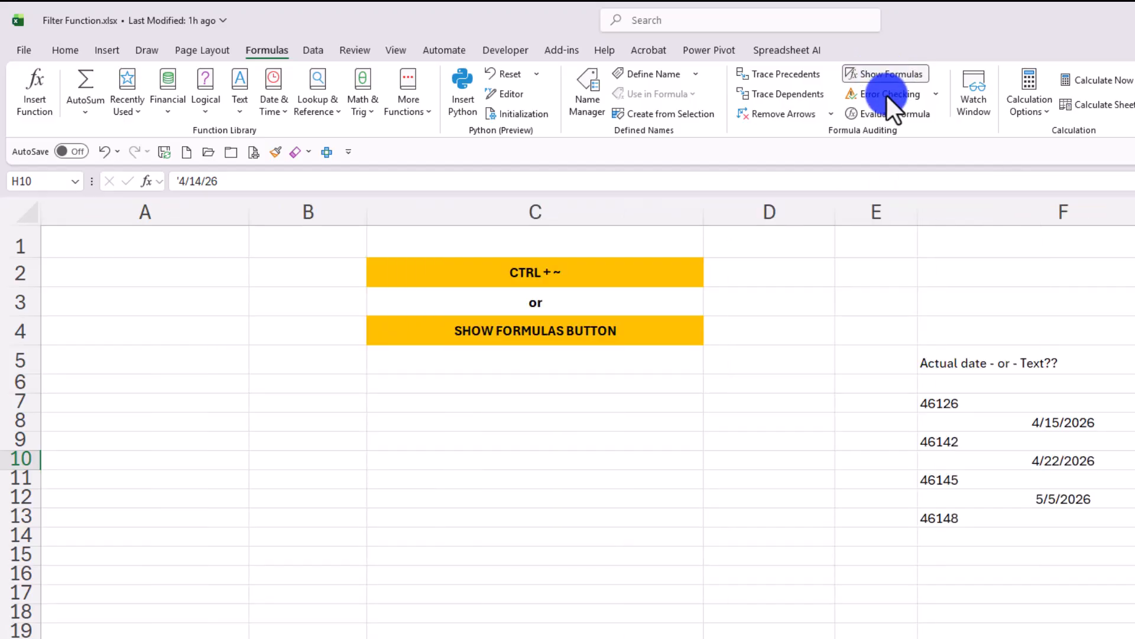
pyautogui.click(1059, 422)
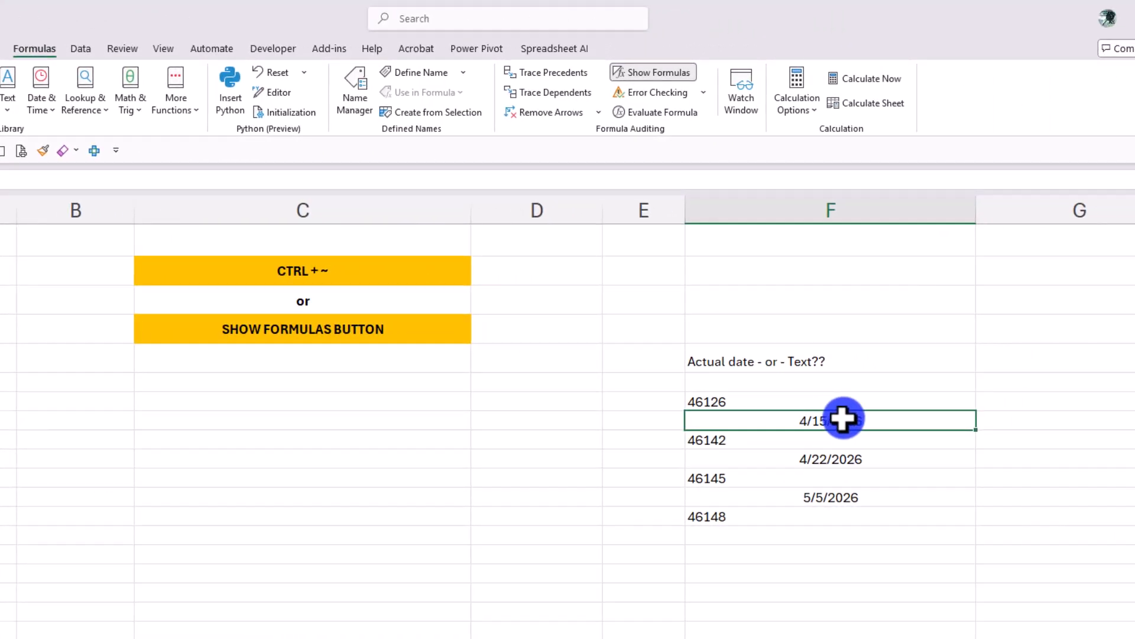
pyautogui.click(707, 402)
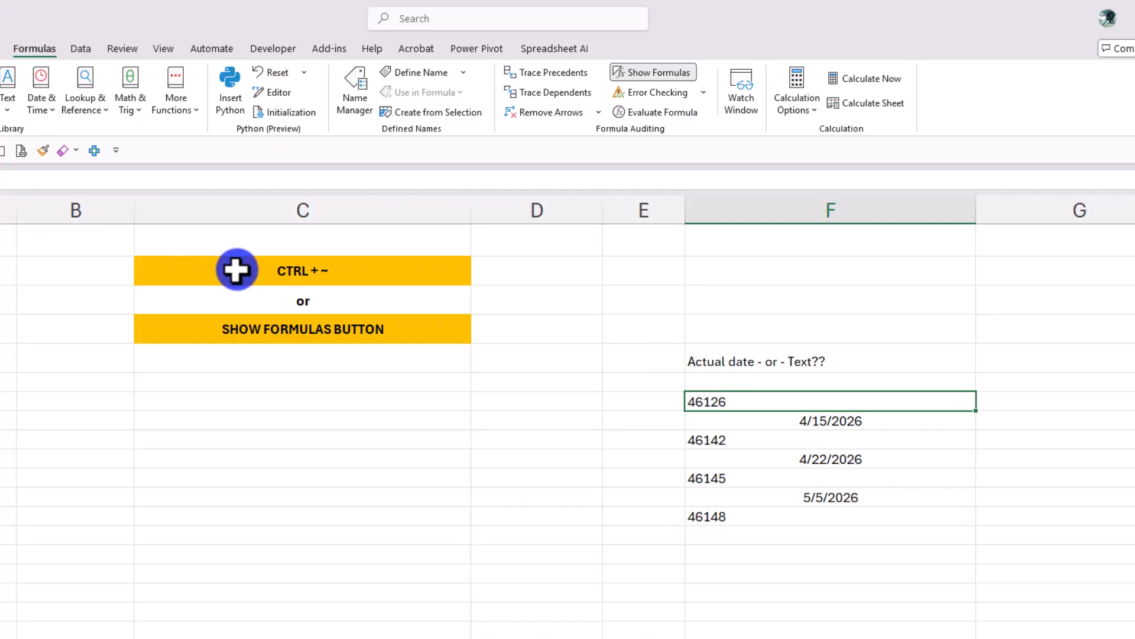
pyautogui.click(658, 71)
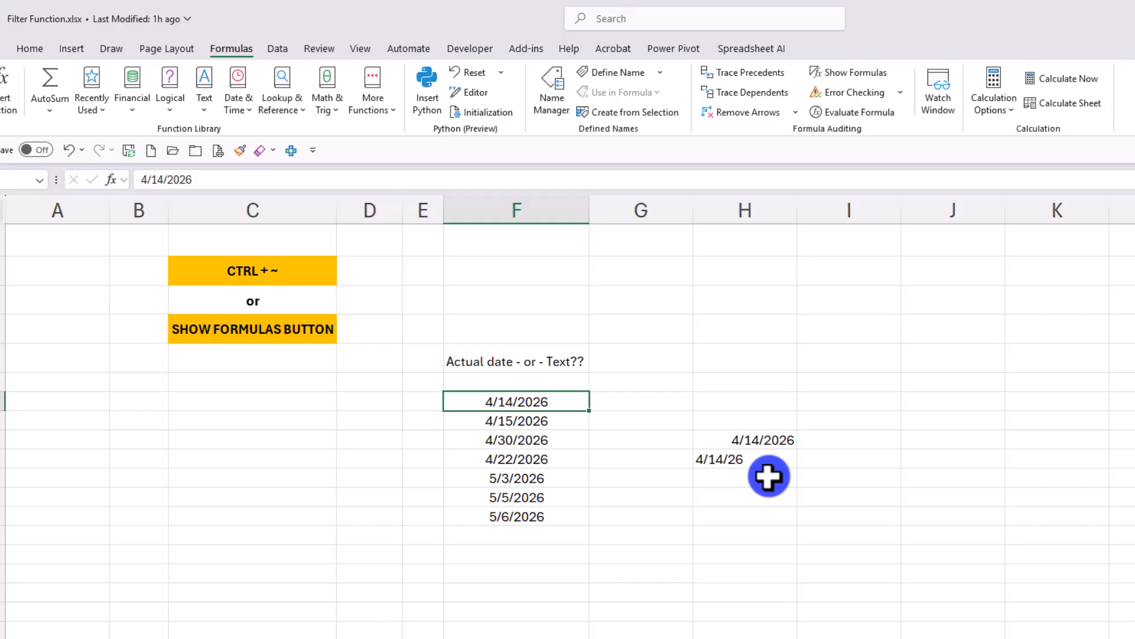
# Step: Toggle the formula display on and off again on the date sheet, and return to cell J5 on the Filter a List sheet
pyautogui.hotkey('ctrl', '`')
pyautogui.hotkey('ctrl', '`')
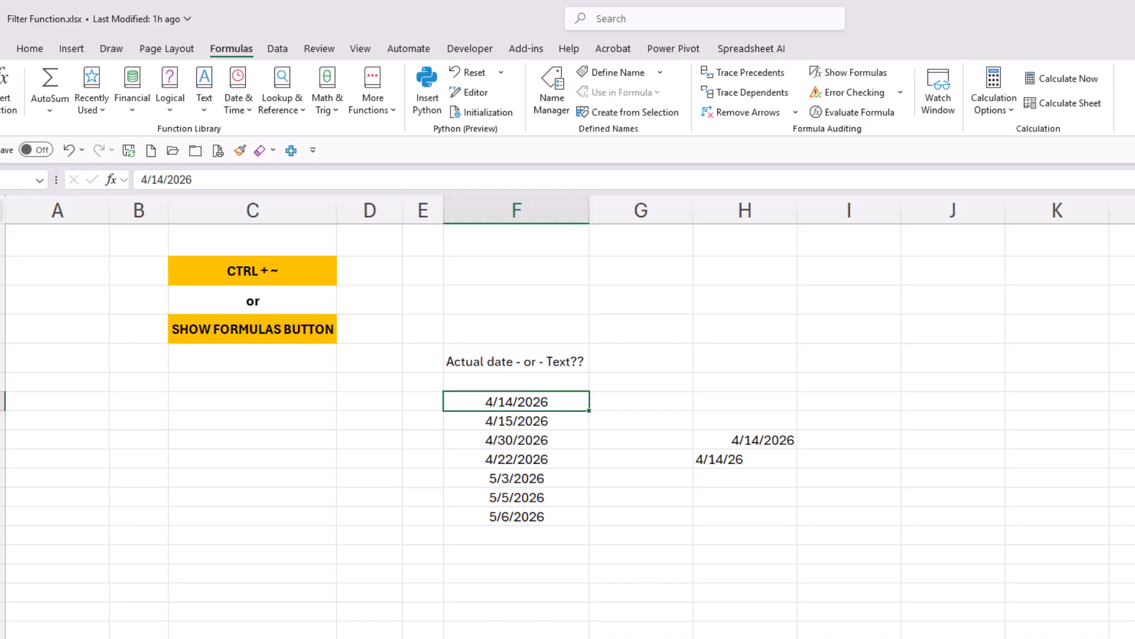
pyautogui.hotkey('ctrl', '`')
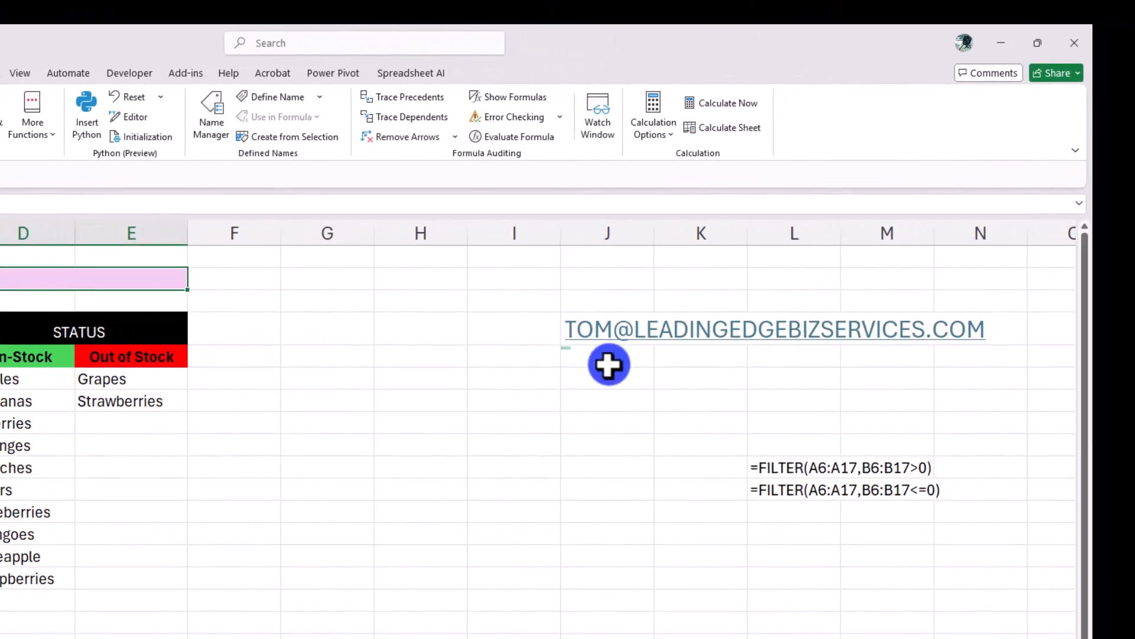
pyautogui.click(609, 364)
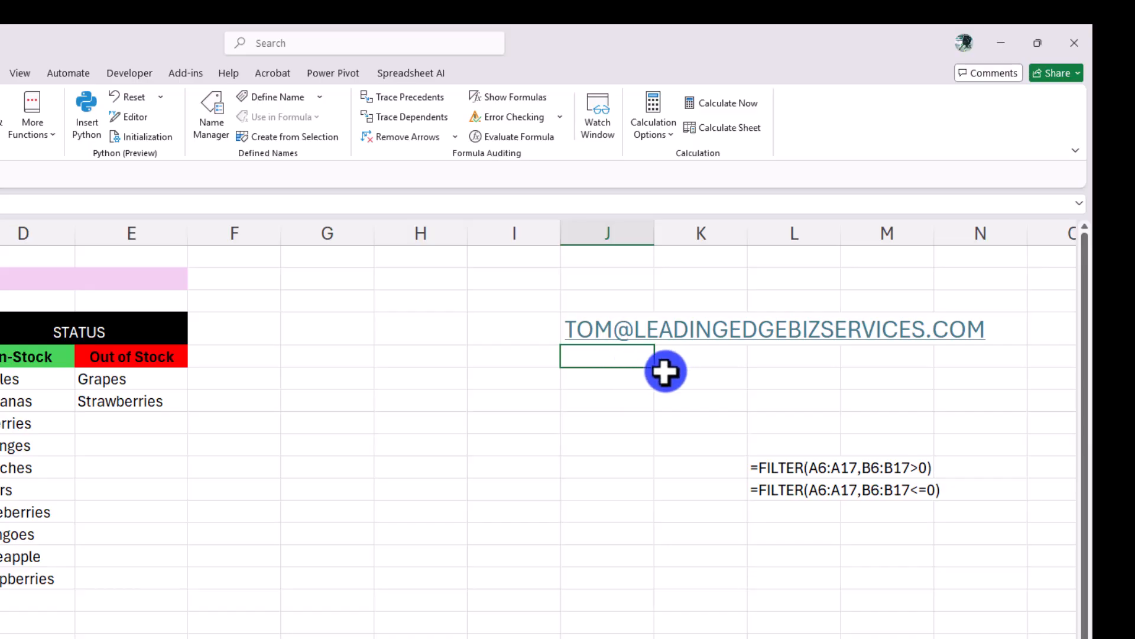